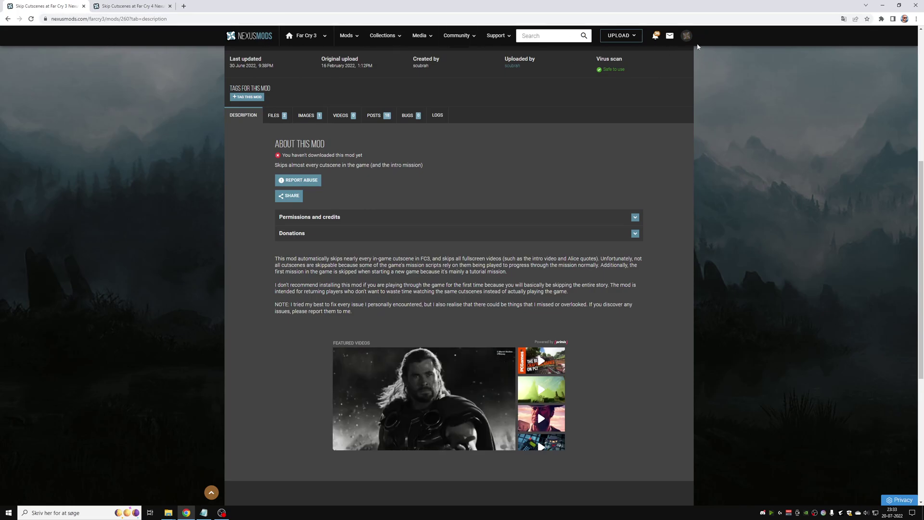
# Switch the Far Cry 3 Skip Cutscenes mod page from its description to the Files tab.
pyautogui.moveTo(687, 38)
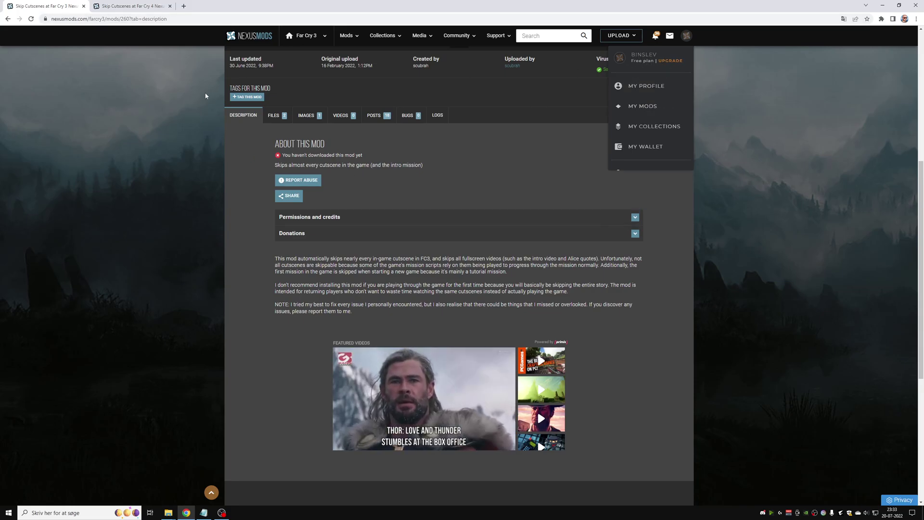
pyautogui.moveTo(123, 21); pyautogui.dragTo(35, 21)
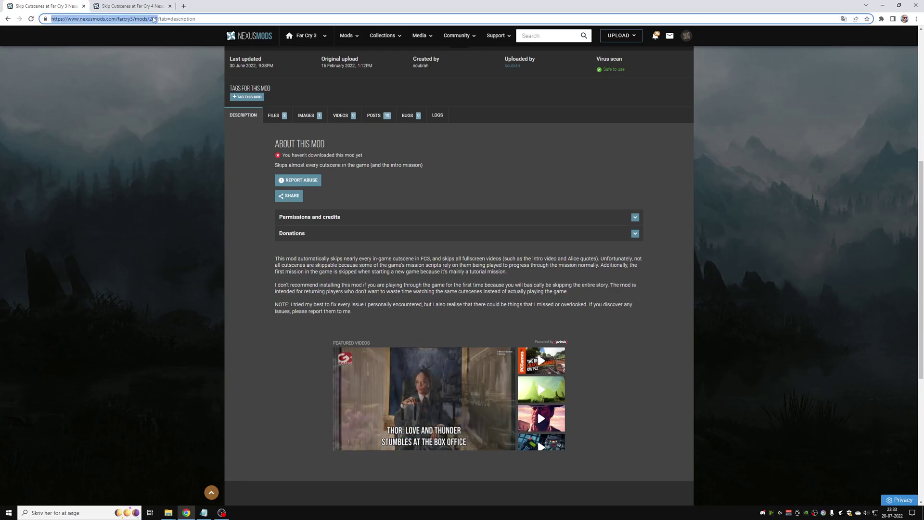
pyautogui.click(87, 37)
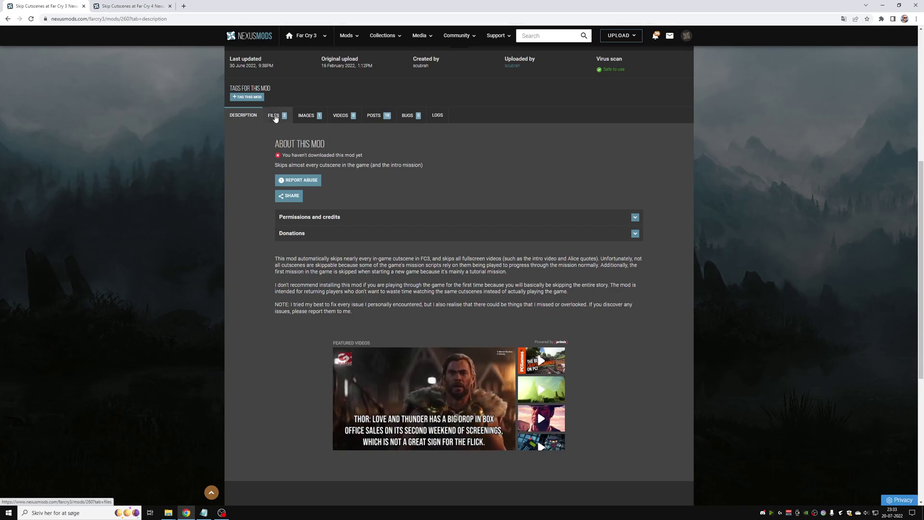
pyautogui.click(274, 116)
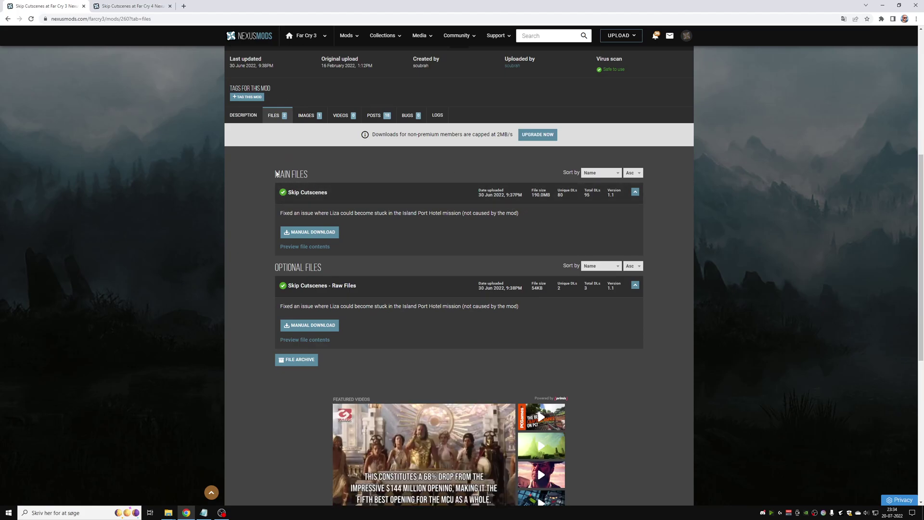
# Open the manual download page for Skip Cutscenes-260-1-1-1656621455.zip (190.0MB).
pyautogui.click(299, 234)
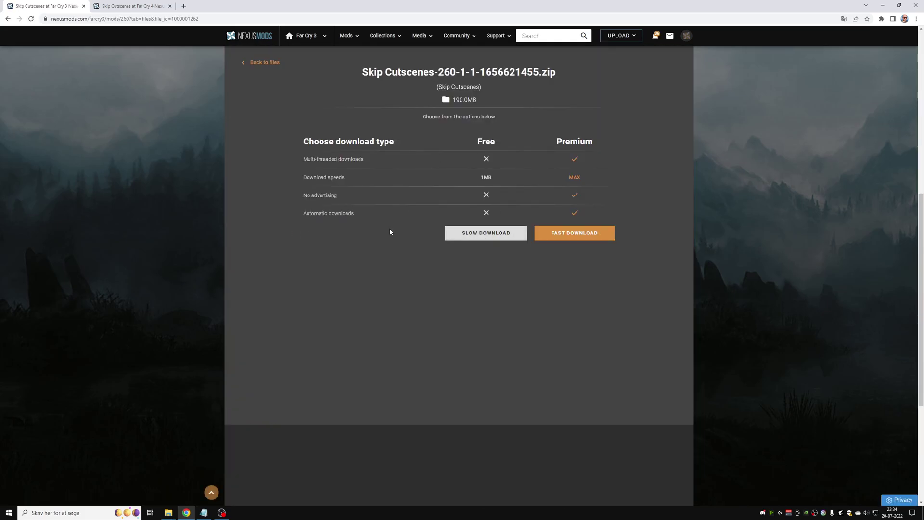
pyautogui.click(542, 73)
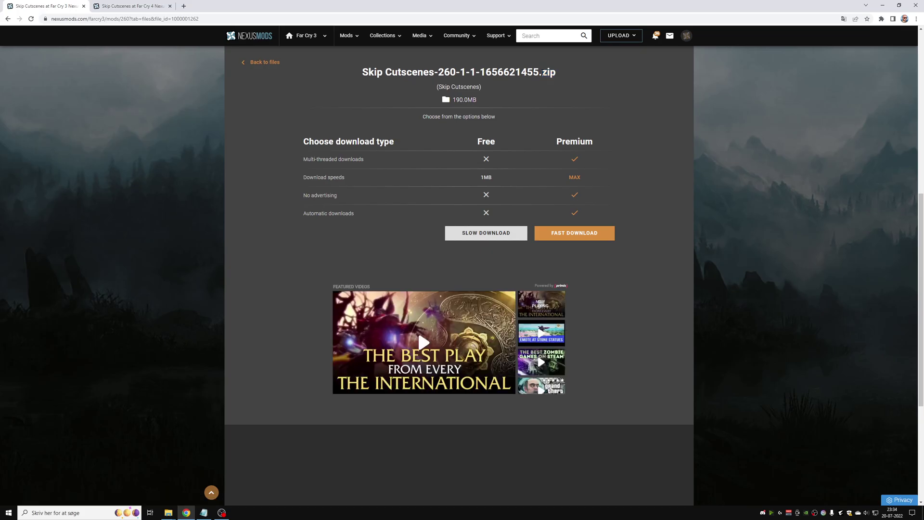
# Show the Far Cry 4 Skip Cutscenes files: main Patch 1.10 (62.6MB) and optional Patch 1.4 (6.3MB).
pyautogui.click(129, 11)
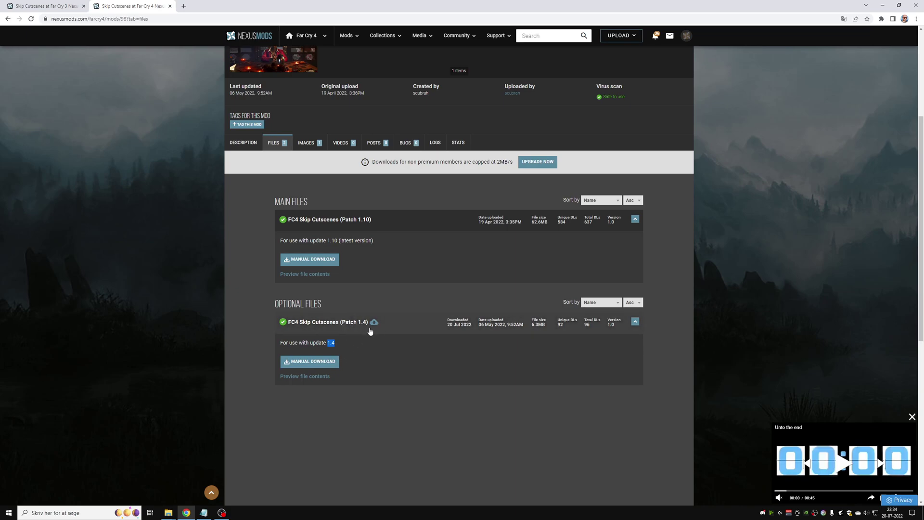
pyautogui.moveTo(280, 240)
pyautogui.mouseDown()
pyautogui.moveTo(371, 242)
pyautogui.moveTo(293, 238)
pyautogui.mouseUp()
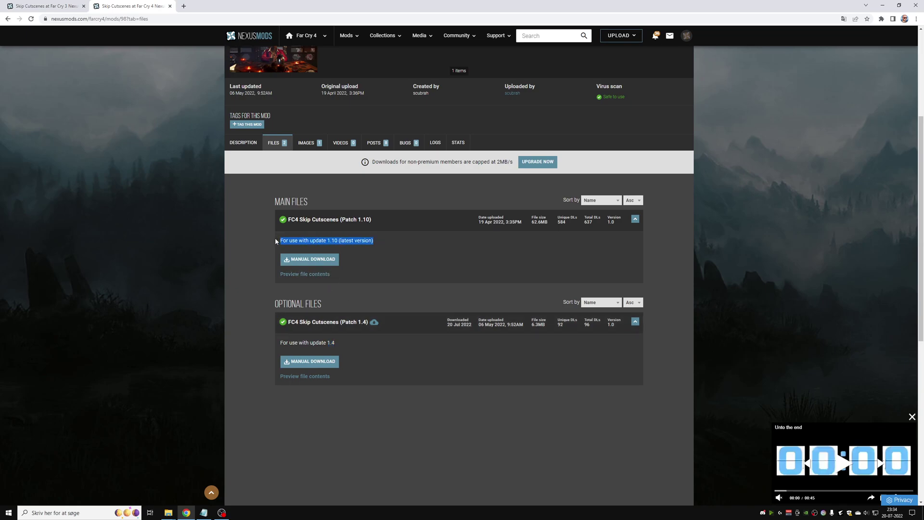
pyautogui.click(328, 237)
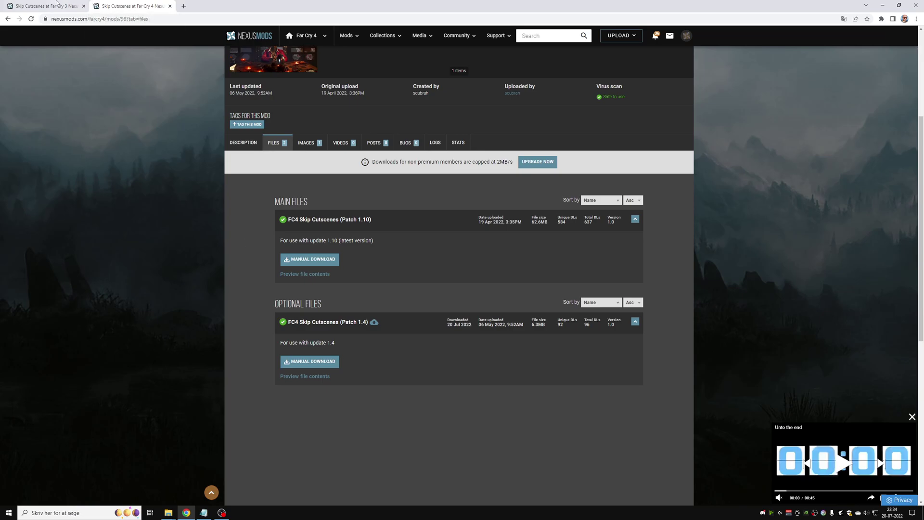
pyautogui.moveTo(168, 513)
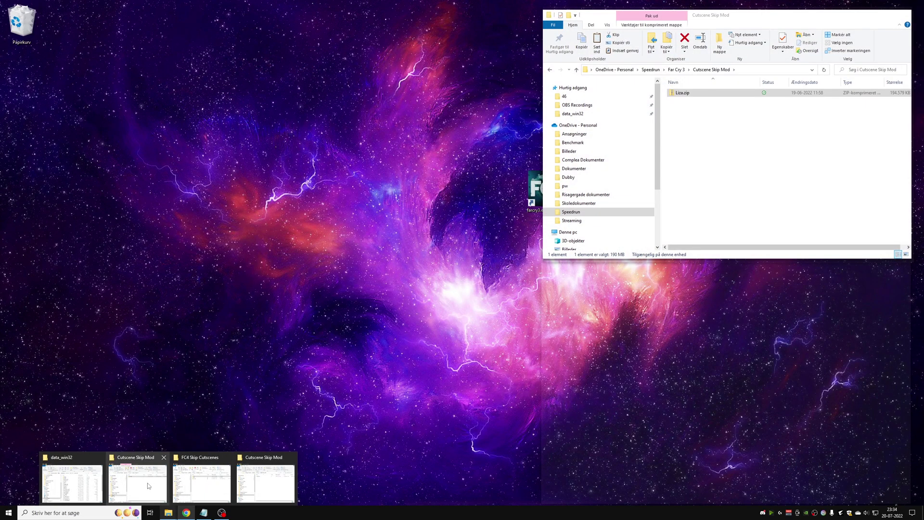
# Extract Liza.zip into a Liza folder in Cutscene Skip Mod and check its patch.dat and patch.fat.
pyautogui.click(148, 483)
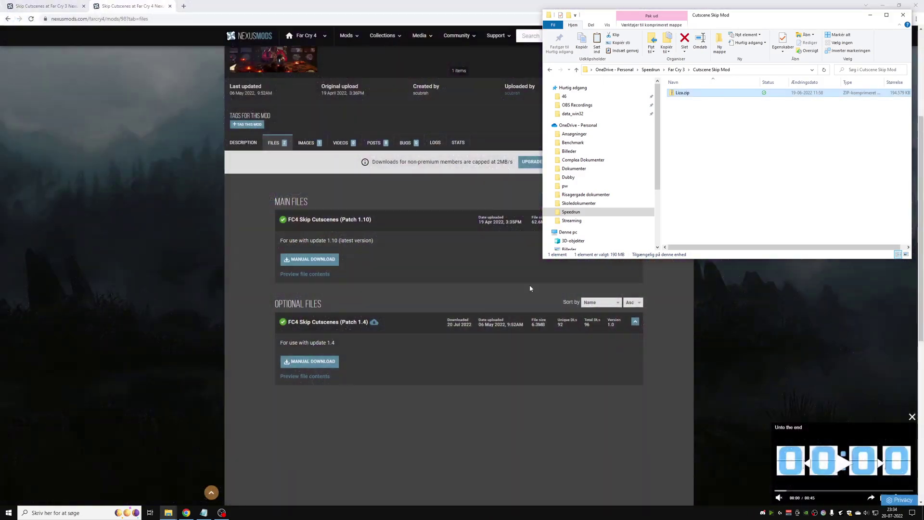
pyautogui.rightClick(690, 94)
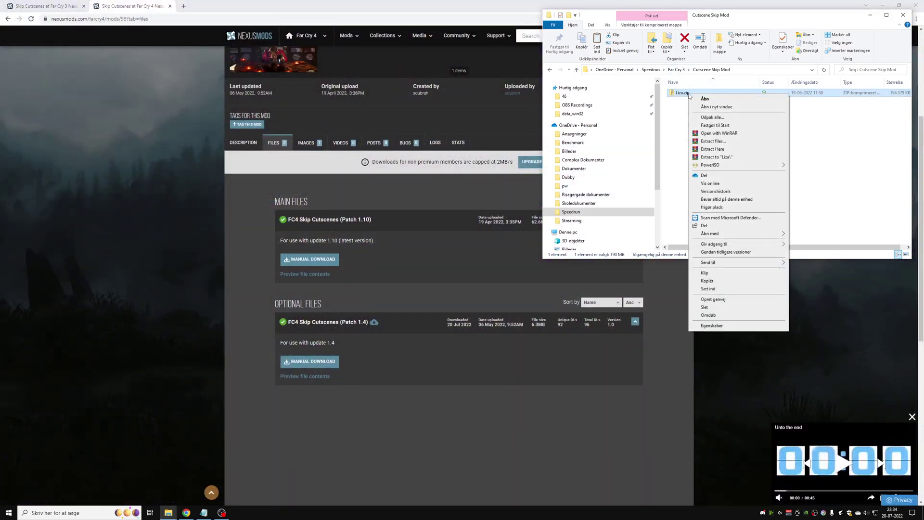
pyautogui.click(714, 120)
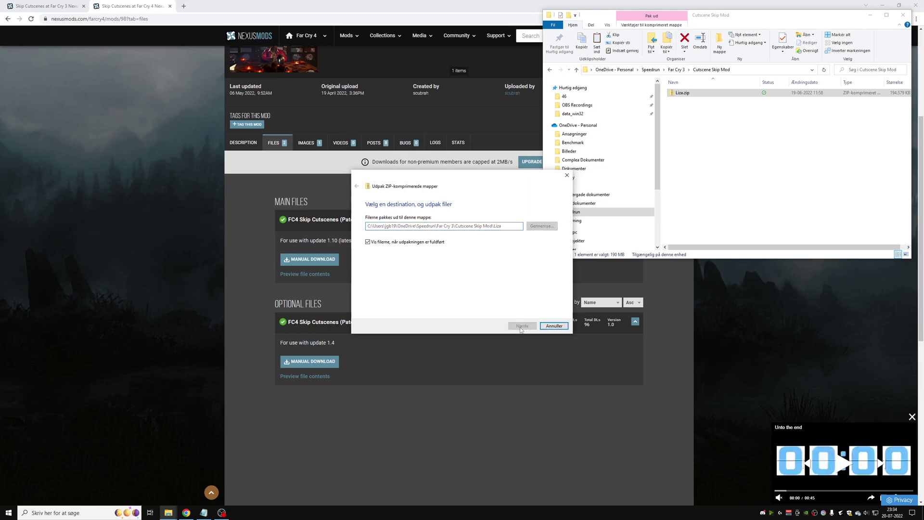
pyautogui.click(521, 326)
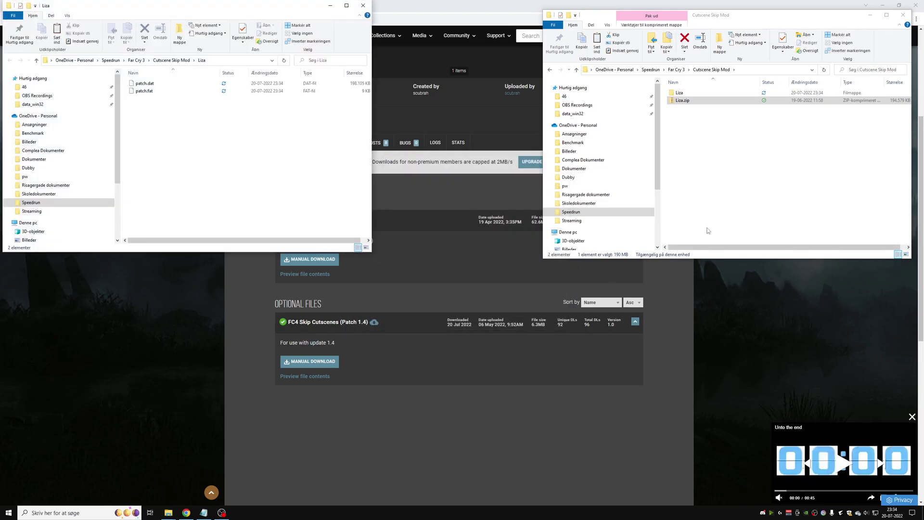
pyautogui.moveTo(161, 11); pyautogui.dragTo(701, 20)
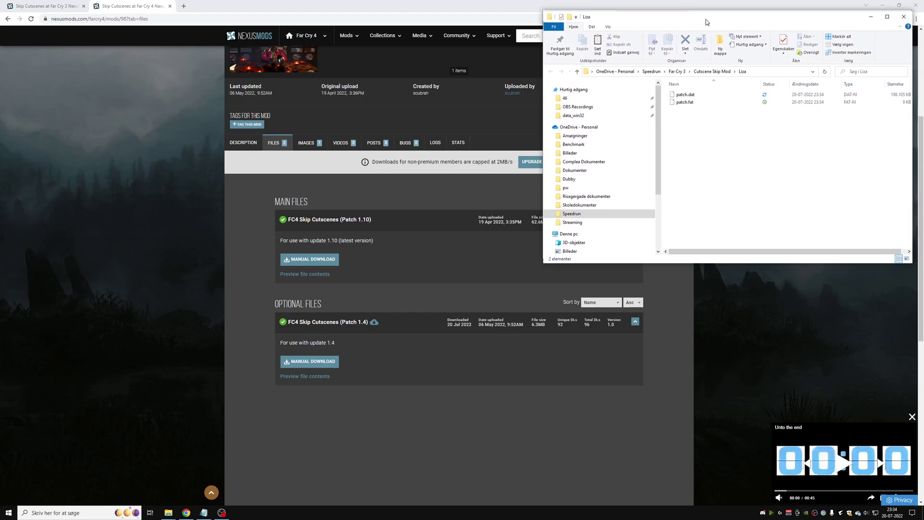
pyautogui.moveTo(690, 115); pyautogui.dragTo(676, 94)
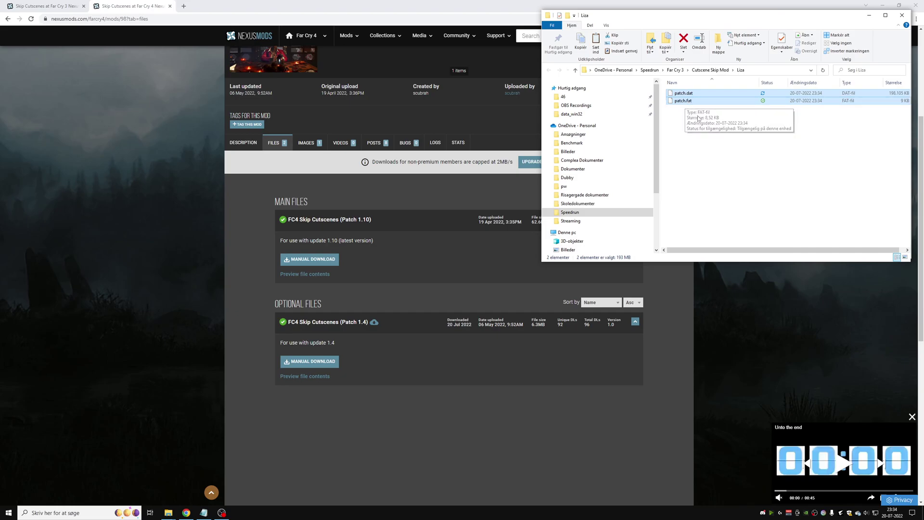
pyautogui.click(701, 121)
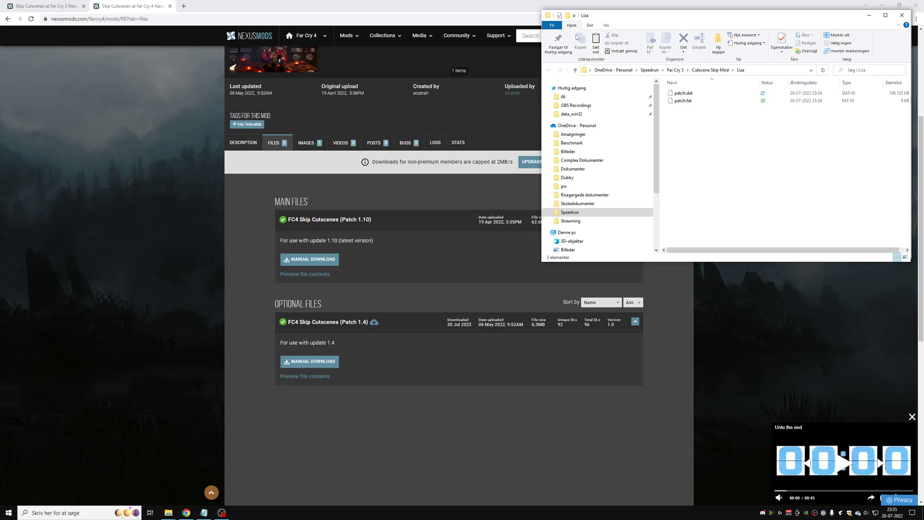
pyautogui.click(607, 26)
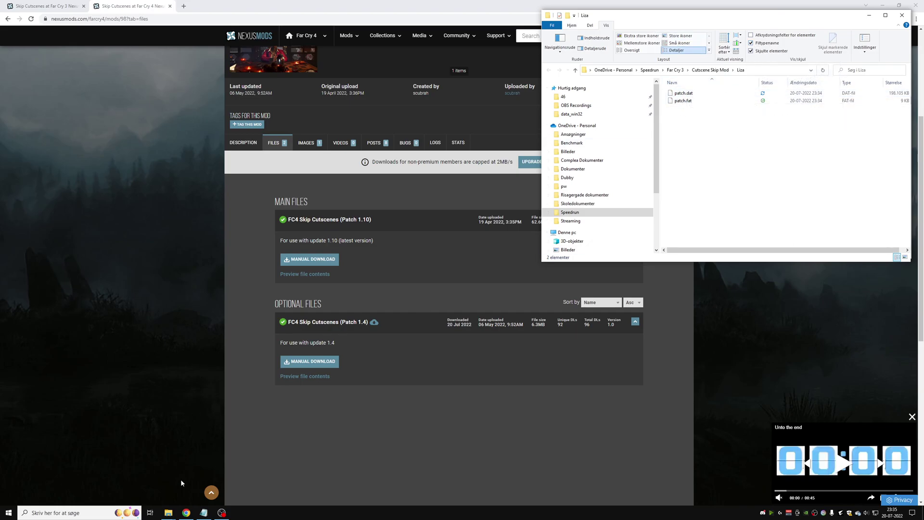
pyautogui.click(171, 515)
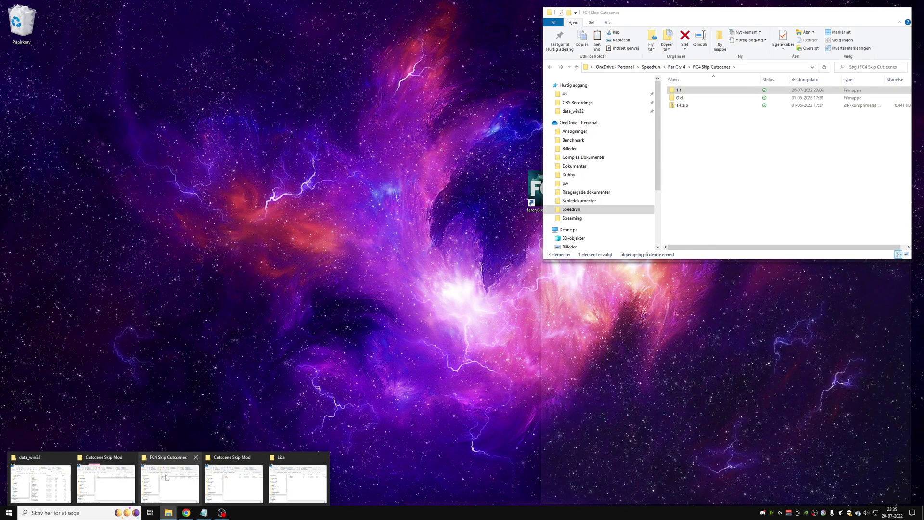
pyautogui.click(166, 475)
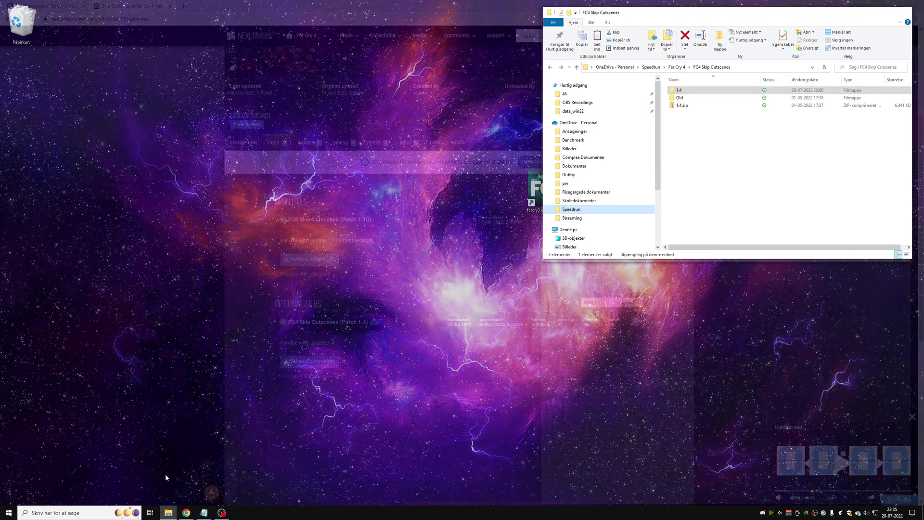
pyautogui.doubleClick(687, 92)
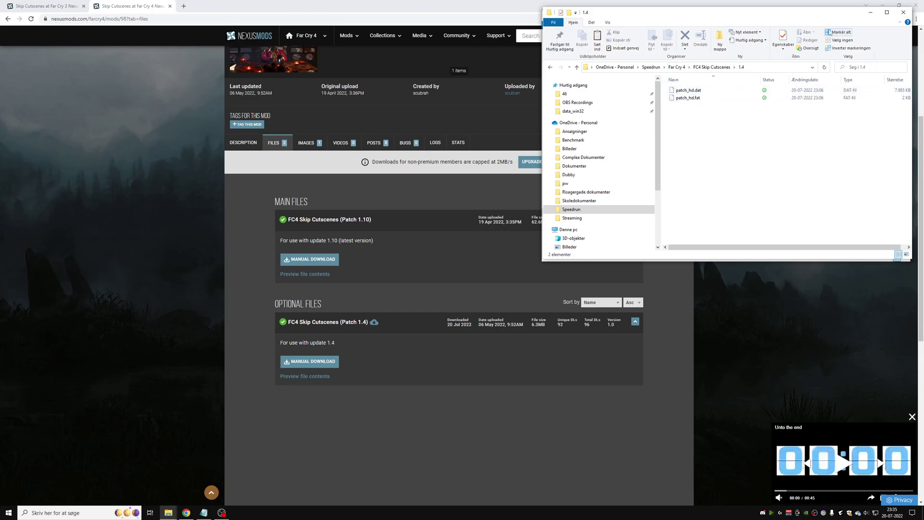
pyautogui.hotkey('alt', 'Tab')
pyautogui.moveTo(686, 108)
pyautogui.mouseDown()
pyautogui.moveTo(675, 90)
pyautogui.moveTo(688, 125)
pyautogui.mouseUp()
pyautogui.moveTo(165, 512)
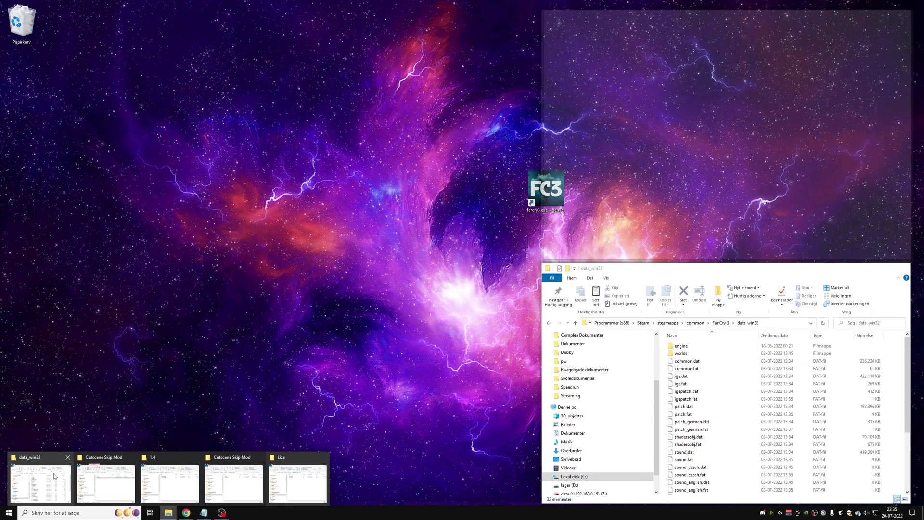
pyautogui.click(57, 477)
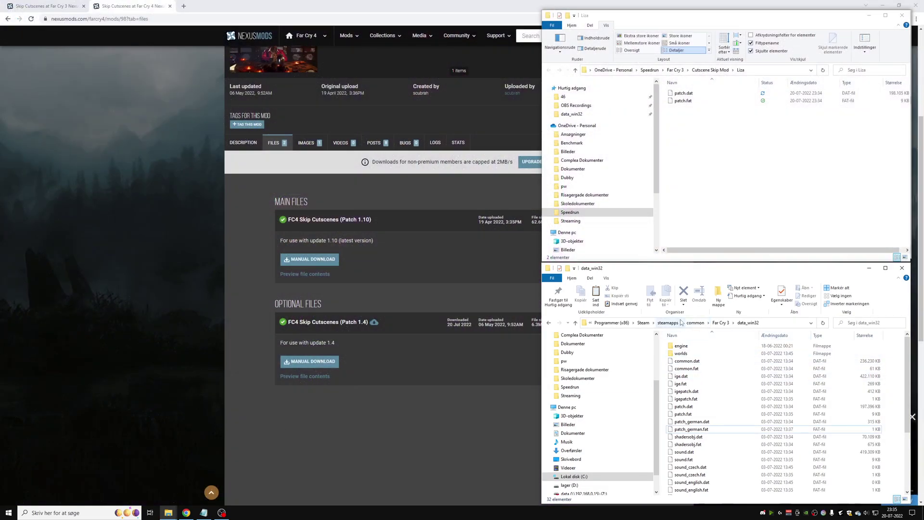
# Go up to the Far Cry 3 game folder and open its data_win32 folder.
pyautogui.click(720, 323)
pyautogui.click(770, 323)
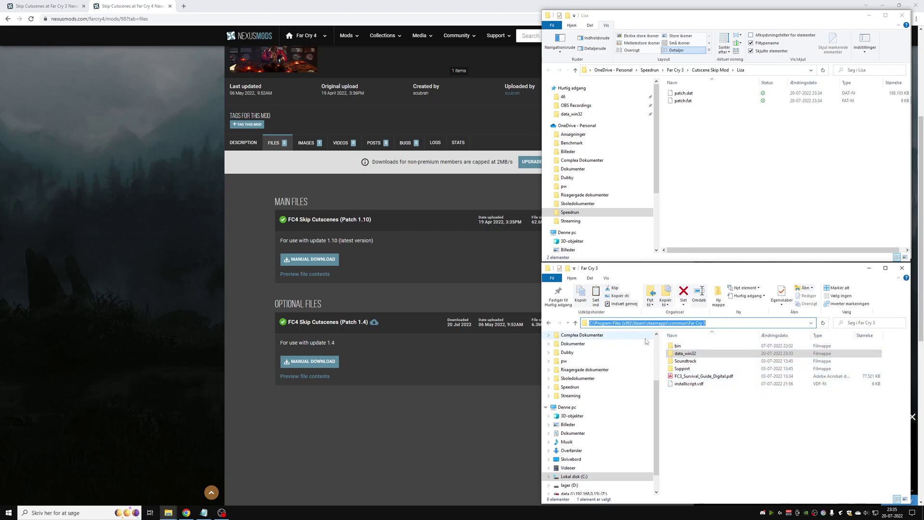
pyautogui.click(662, 333)
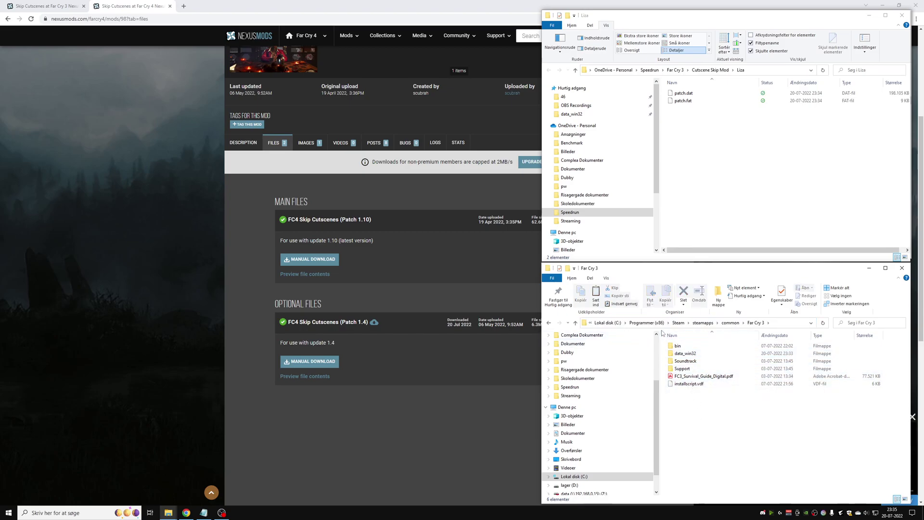
pyautogui.doubleClick(686, 354)
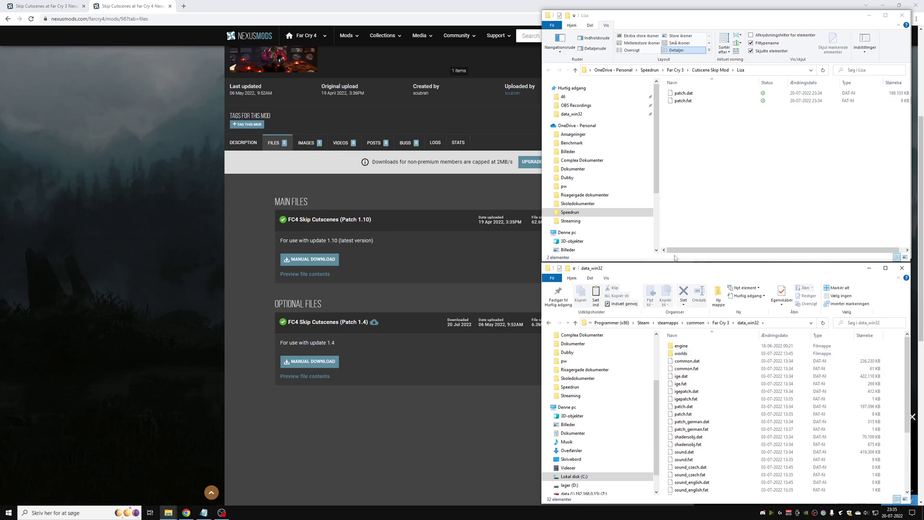
# Inspect the original patch.dat and patch.fat, then begin renaming patch.dat.
pyautogui.click(679, 408)
pyautogui.click(679, 416)
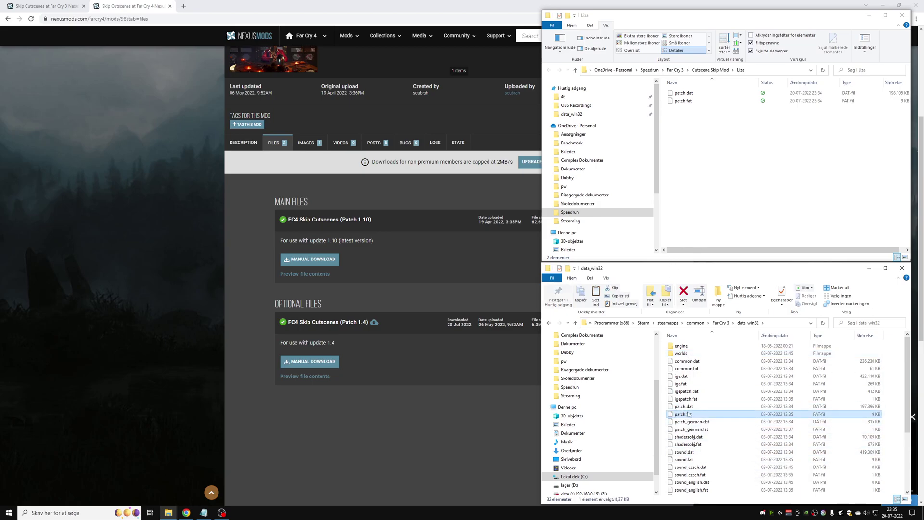
pyautogui.moveTo(665, 403); pyautogui.dragTo(887, 420)
pyautogui.click(888, 417)
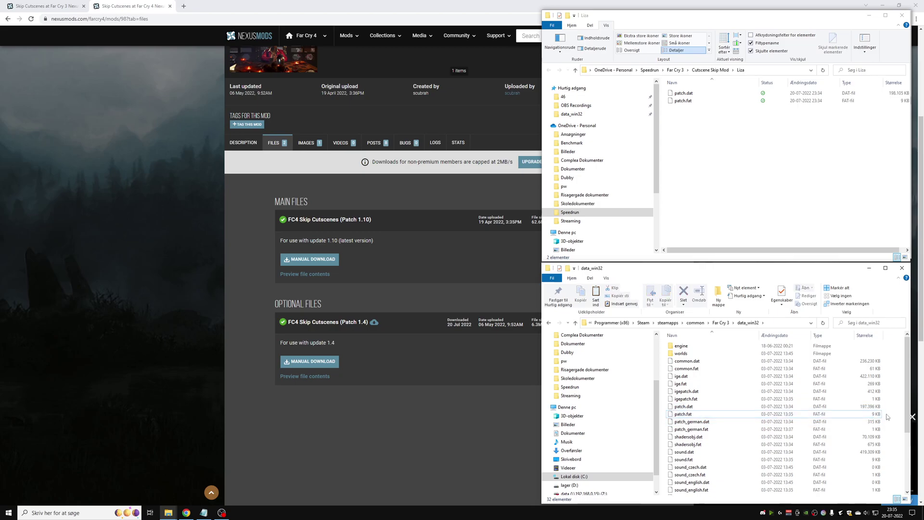
pyautogui.click(696, 408)
pyautogui.click(695, 408)
# Rename patch.dat to patch.dat.vanille and patch.fat to patch.fat.vanilla, accepting the extension warning.
pyautogui.write('.vanille')
pyautogui.press('Return')
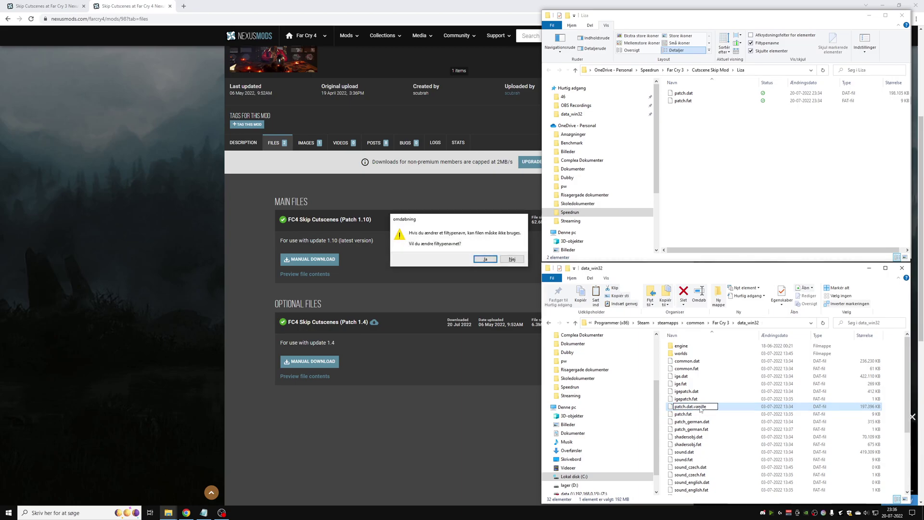
pyautogui.press('Return')
pyautogui.click(700, 415)
pyautogui.click(699, 414)
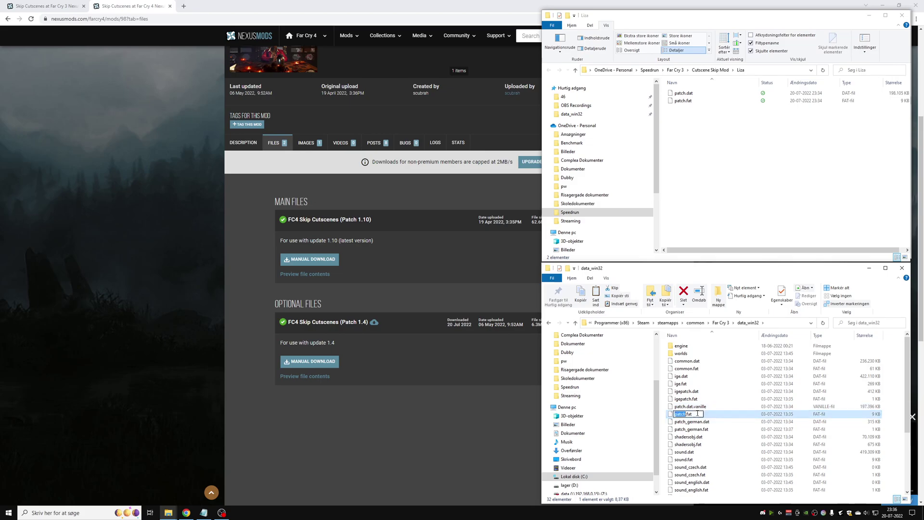
pyautogui.write('.vanilla')
pyautogui.press('Return')
pyautogui.press('Return')
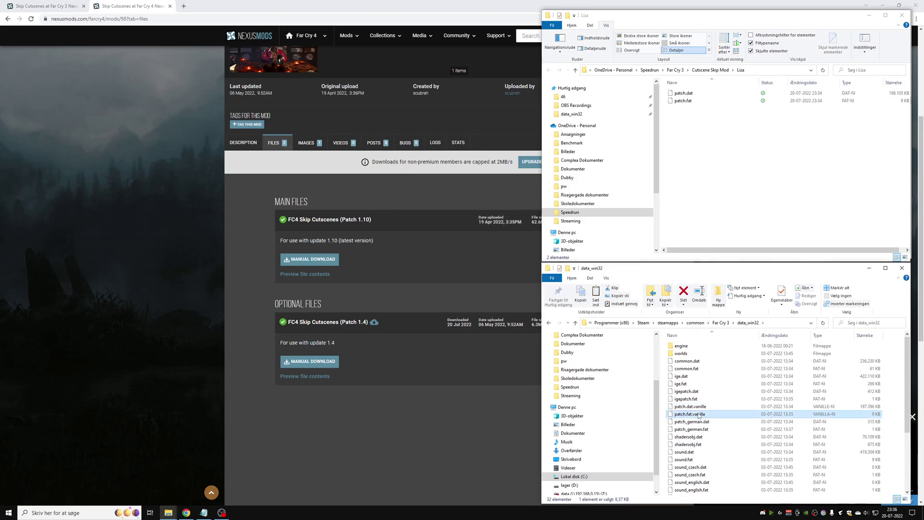
pyautogui.click(713, 408)
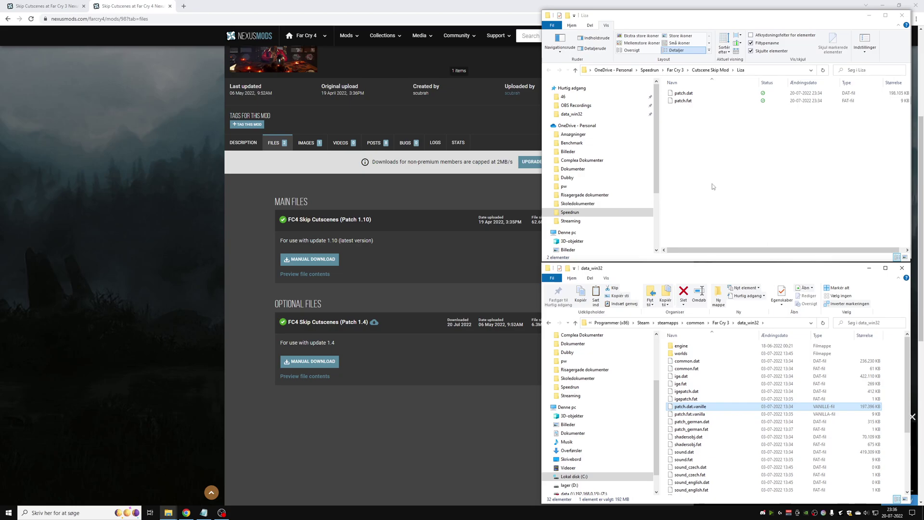
# Copy the mod's patch.dat and patch.fat from the Liza folder into data_win32.
pyautogui.click(777, 222)
pyautogui.hotkey('ctrl', 'a')
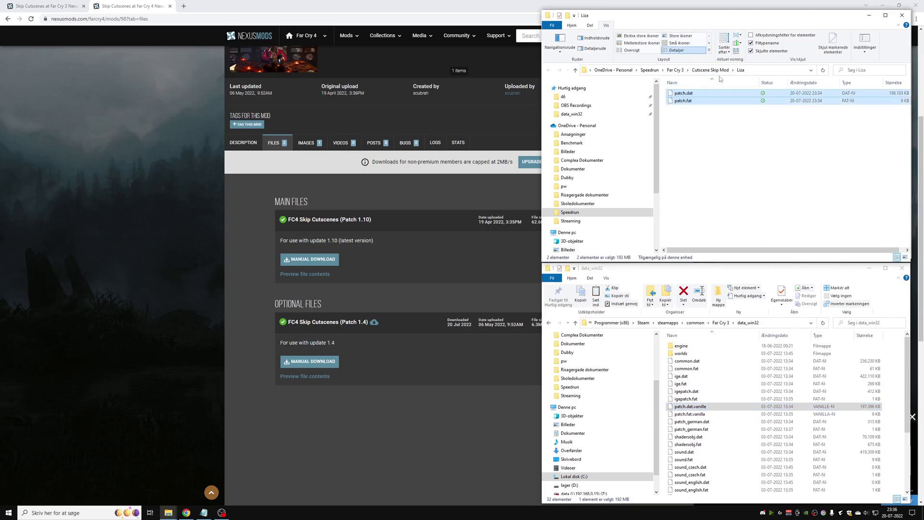
pyautogui.hotkey('ctrl', 'c')
pyautogui.click(891, 383)
pyautogui.hotkey('ctrl', 'v')
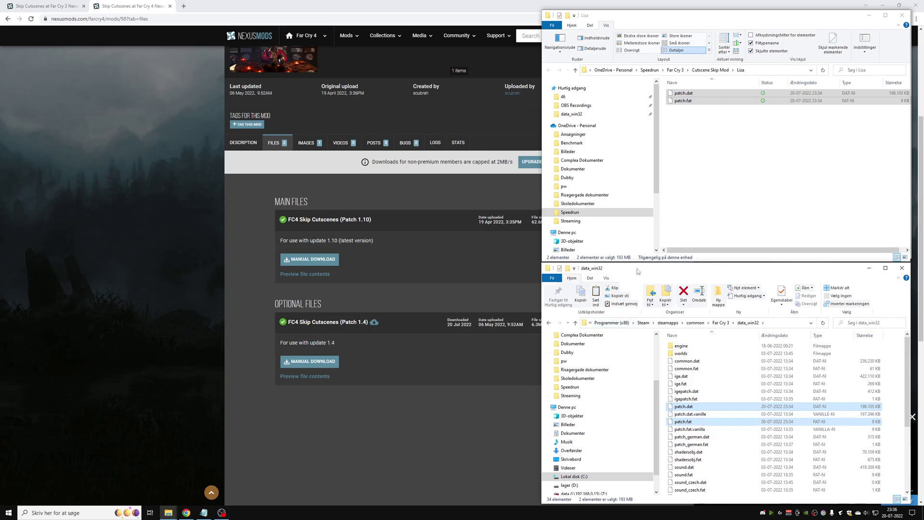
# Compare the new patch.dat and patch.fat against the patch.dat.vanille backup.
pyautogui.click(683, 408)
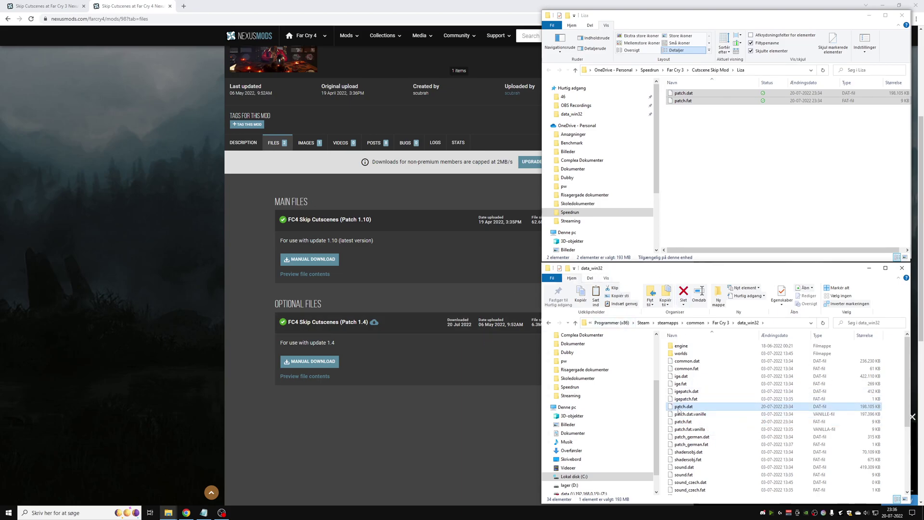
pyautogui.click(696, 422)
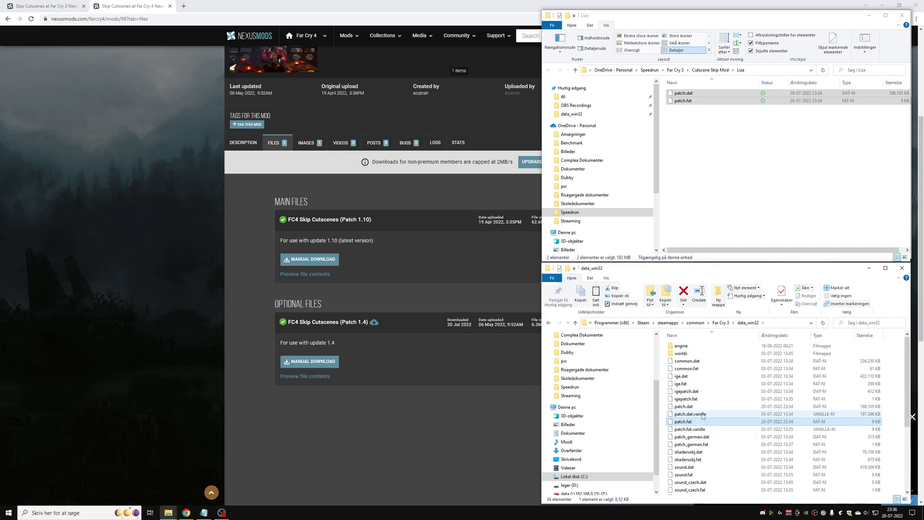
pyautogui.click(699, 415)
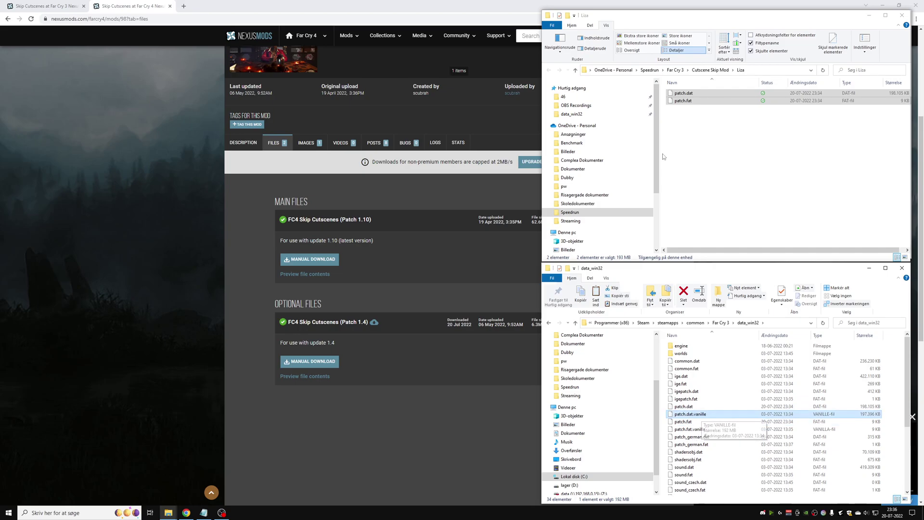